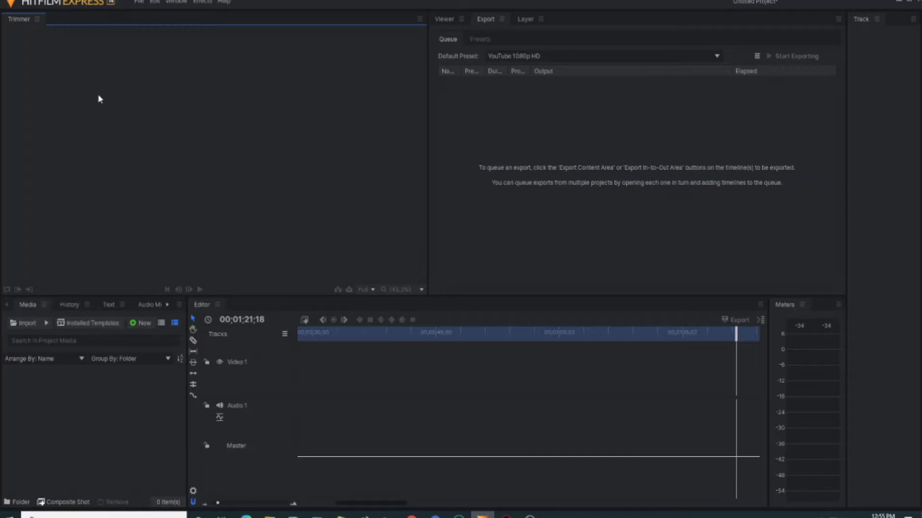
Import Demo.mp4 from the Demo Temp folder into the project media.
click(29, 329)
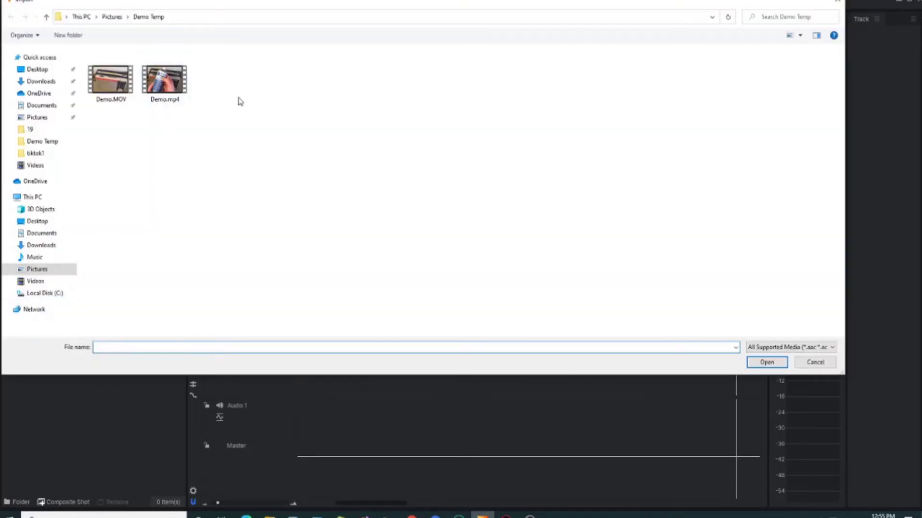
click(169, 90)
click(779, 365)
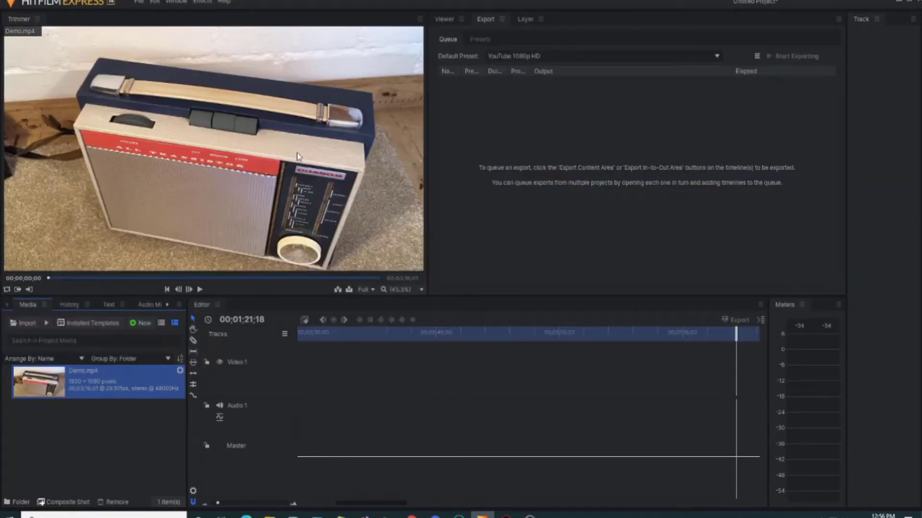
Drag Demo.mp4 from the Media panel onto the Video 1 and Audio 1 tracks.
mouse_move(190, 118)
drag(124, 383, 300, 371)
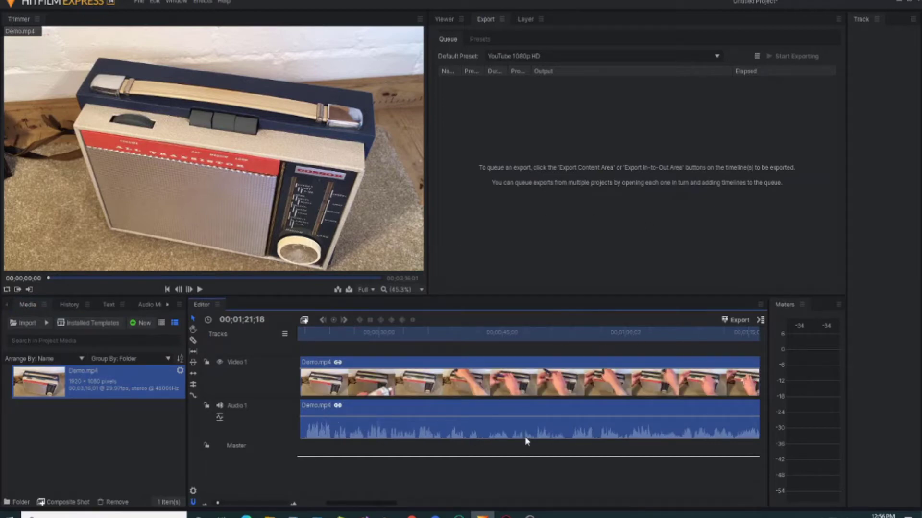
Show the timeline viewer, move the Demo.mp4 clip to 00:00, and scrub through it.
click(444, 19)
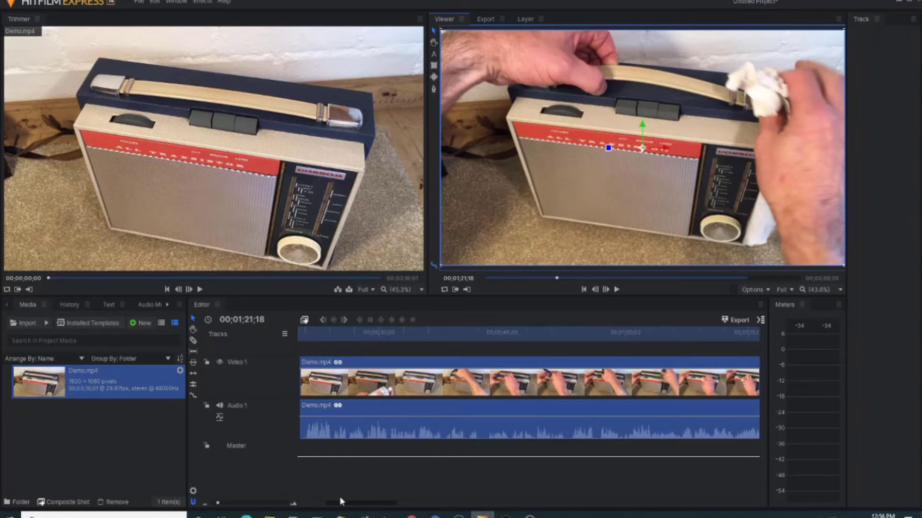
drag(344, 505, 313, 503)
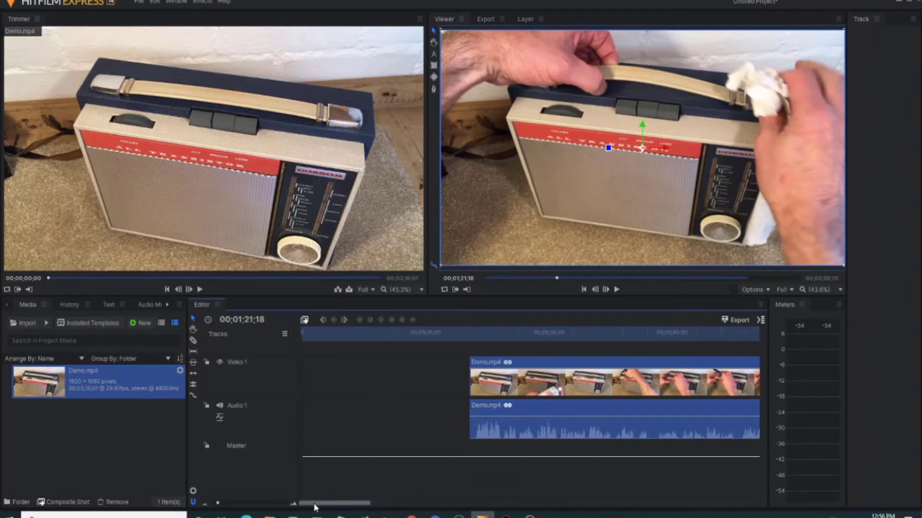
drag(557, 364, 383, 377)
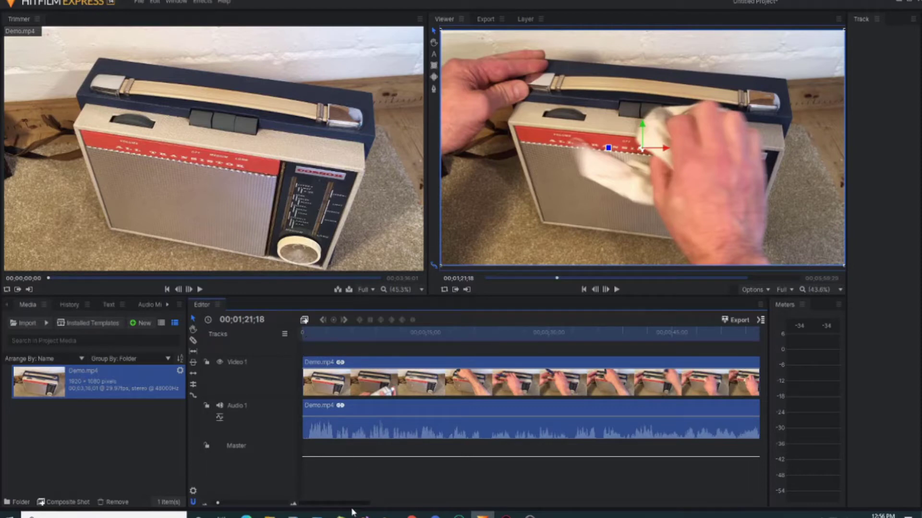
drag(354, 503, 402, 505)
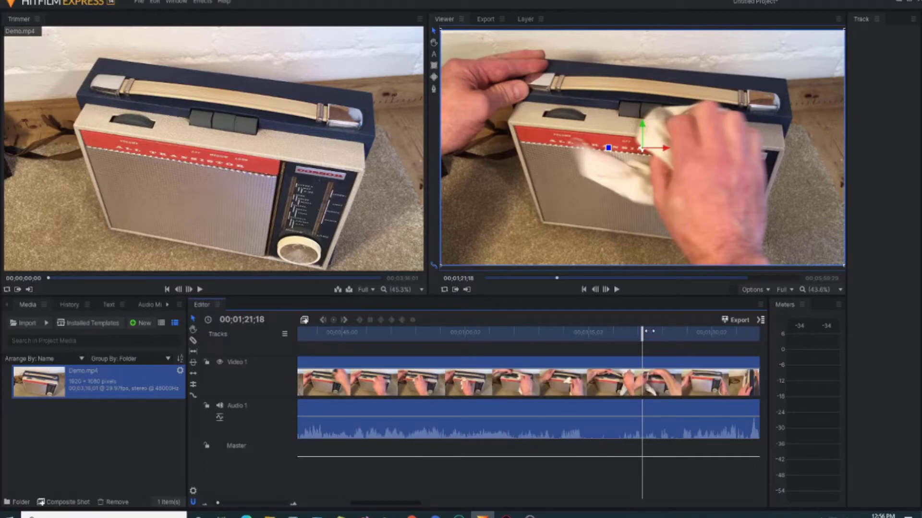
drag(642, 332, 335, 343)
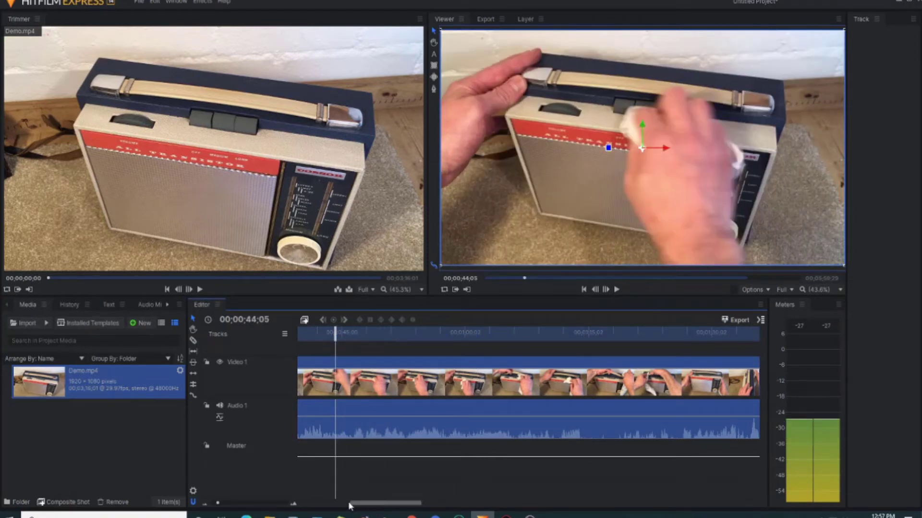
Position the playhead at 00;00;14;28 and slice both video and audio there.
click(334, 501)
drag(353, 504, 305, 506)
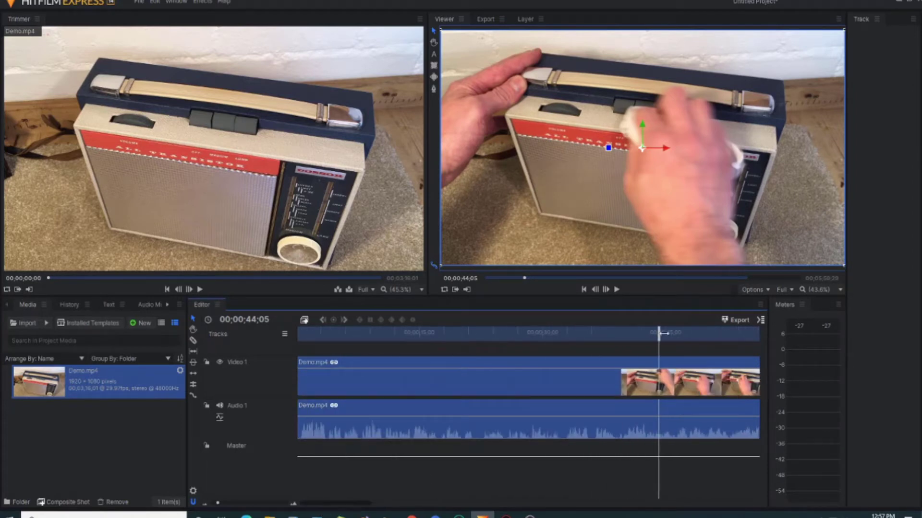
drag(658, 332, 350, 334)
drag(348, 371, 375, 370)
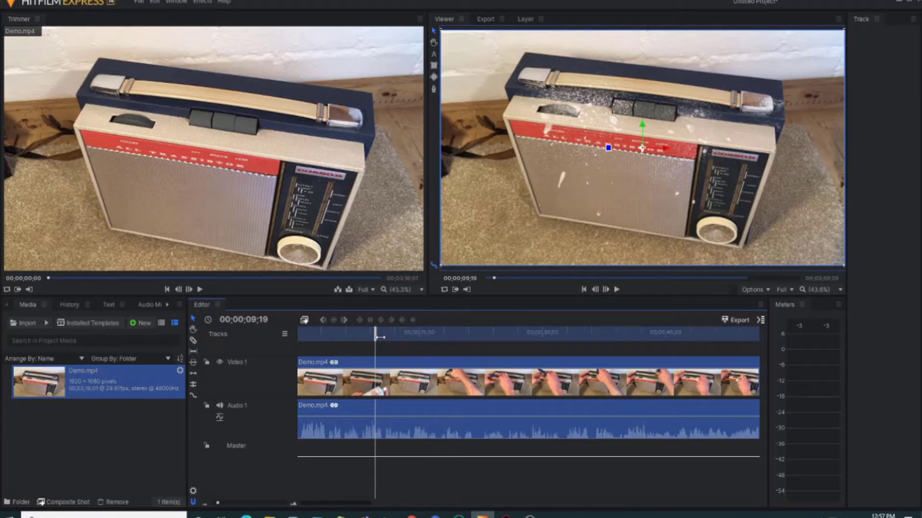
drag(379, 338, 419, 339)
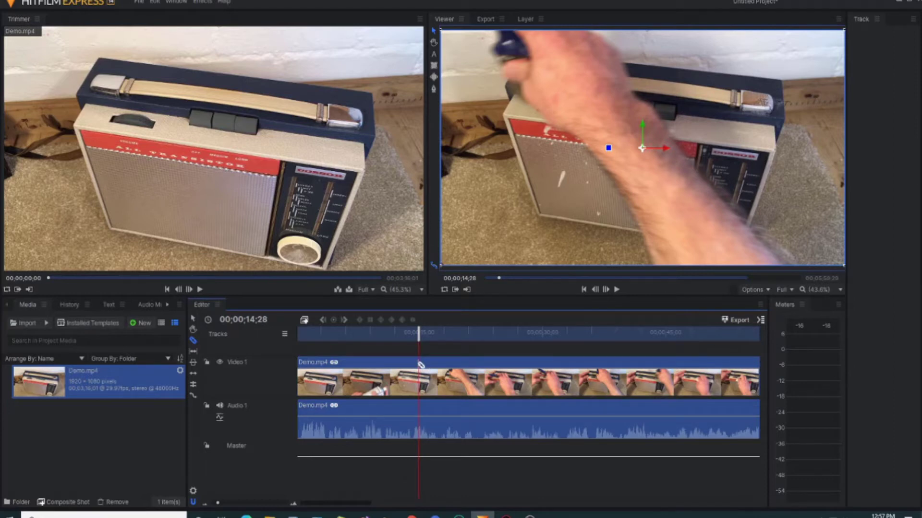
click(419, 365)
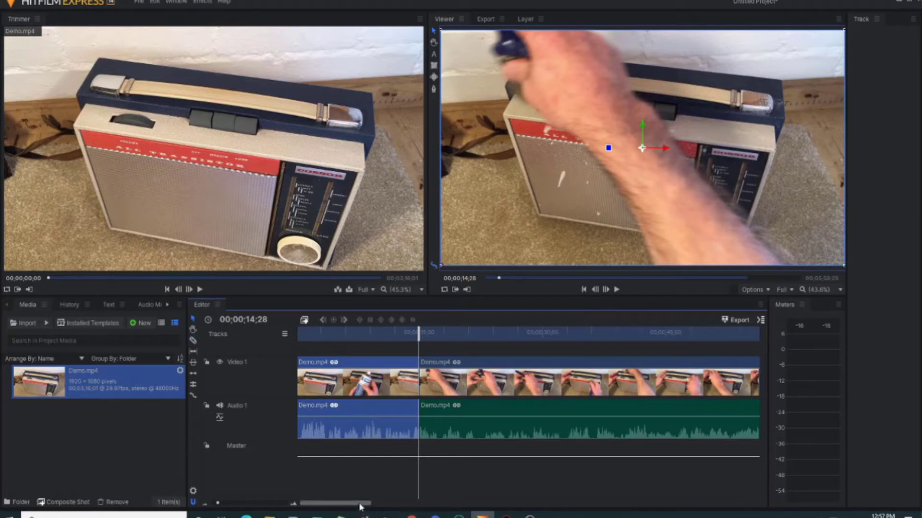
Slice both tracks again at 00;01;45;13 with the Slice tool, then return to Select.
drag(359, 505, 456, 508)
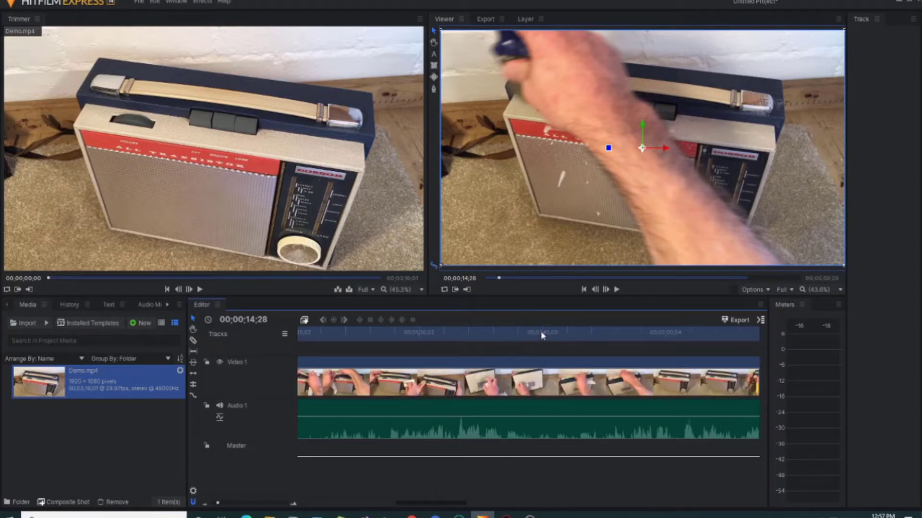
click(529, 332)
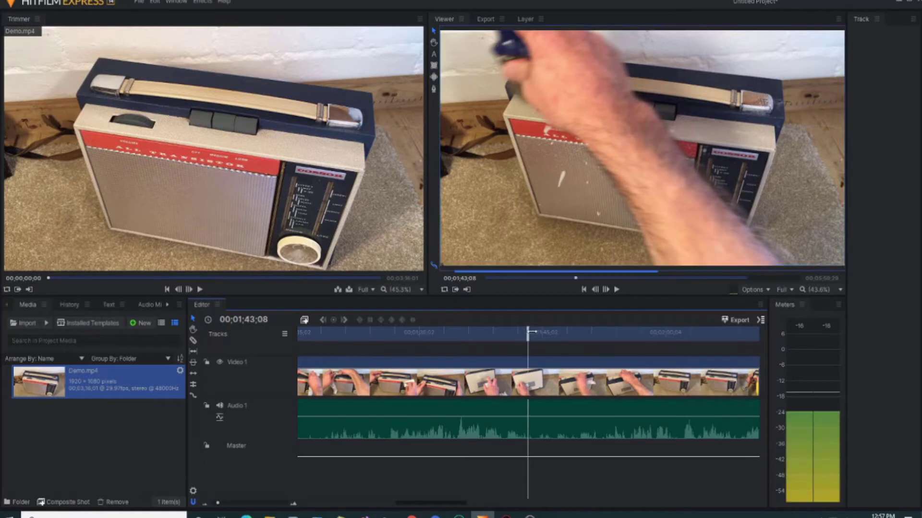
drag(531, 331, 545, 336)
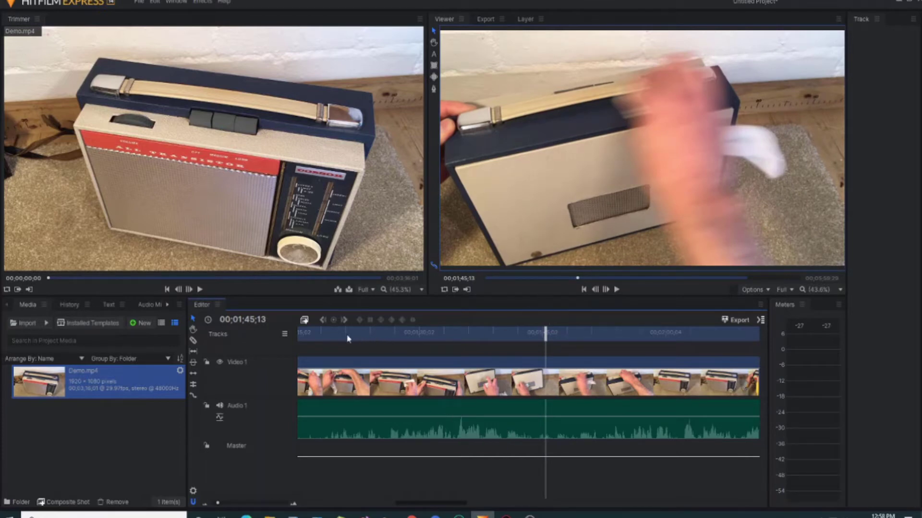
click(193, 341)
click(546, 359)
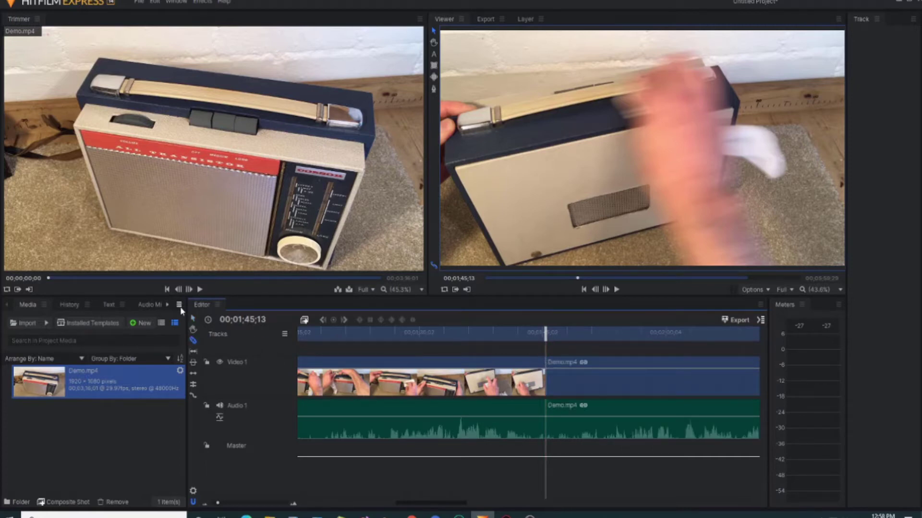
click(194, 319)
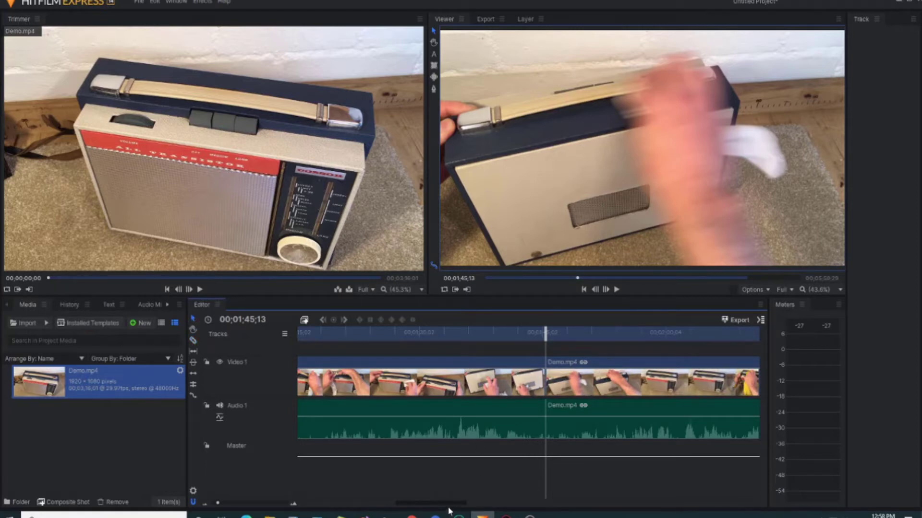
drag(427, 503, 407, 507)
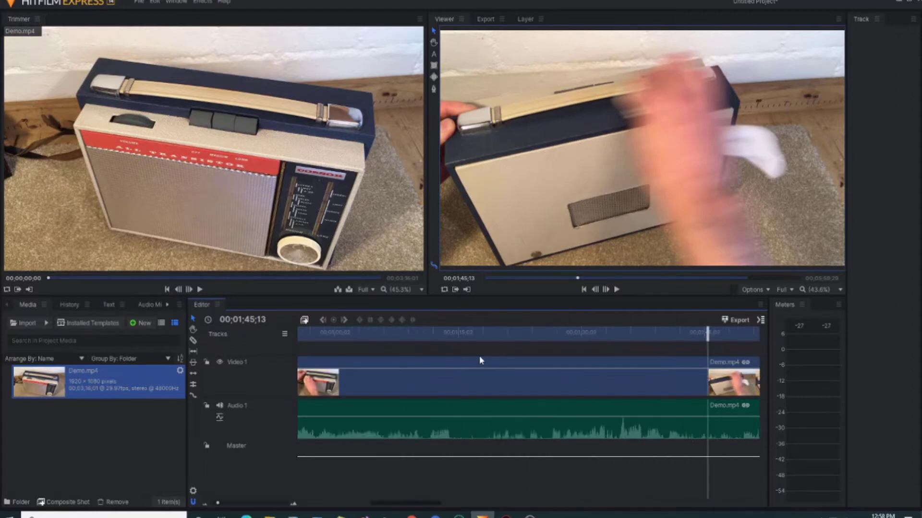
Set the middle clip's speed to 1000% in the Speed/Duration dialog.
right_click(446, 368)
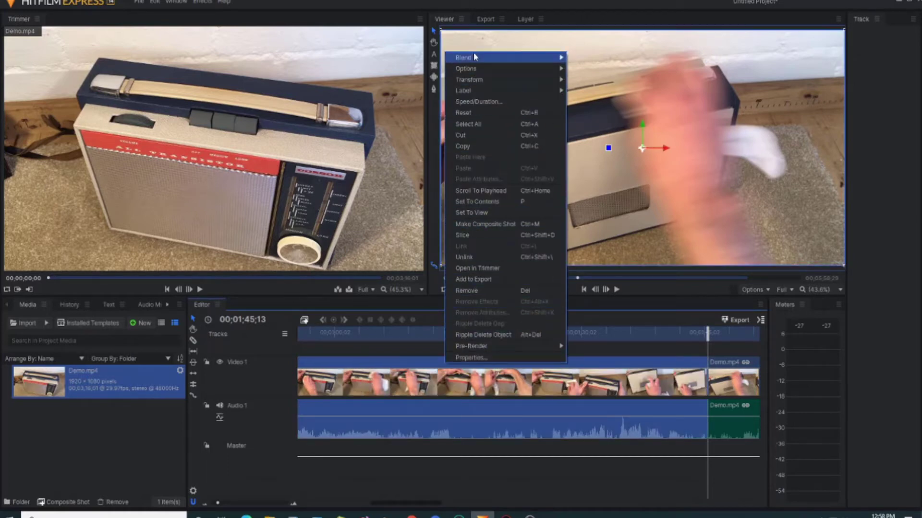
click(473, 102)
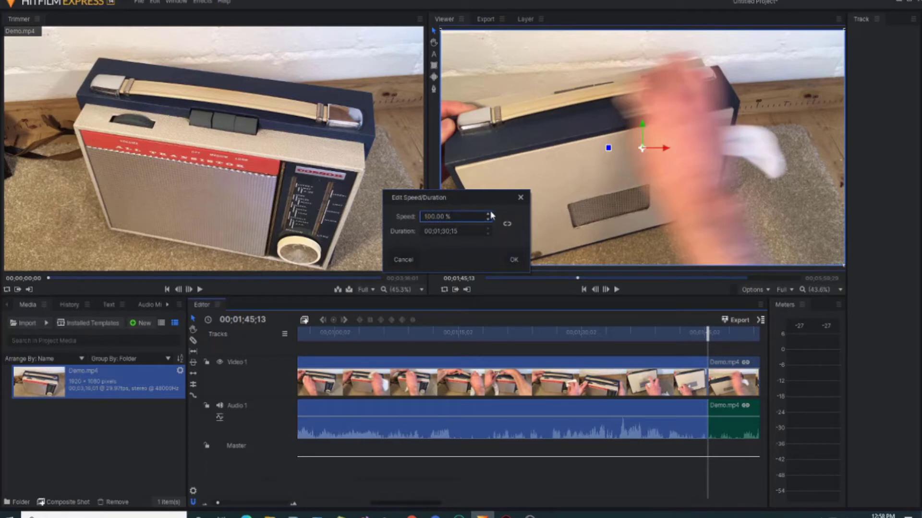
key(BackSpace)
text(2)
key(BackSpace)
text(1)
click(488, 214)
click(513, 259)
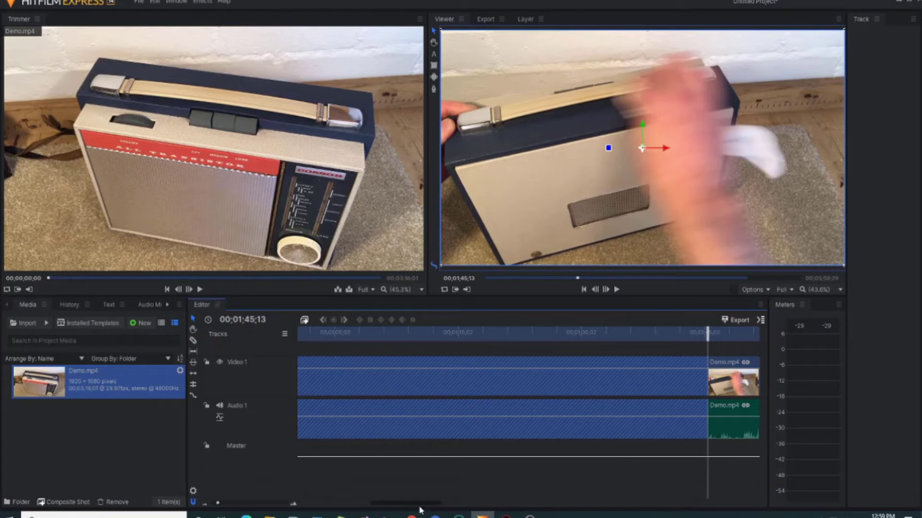
Slice the sped-up clip at the playhead with the Slice tool, then return to Select.
drag(422, 505, 355, 505)
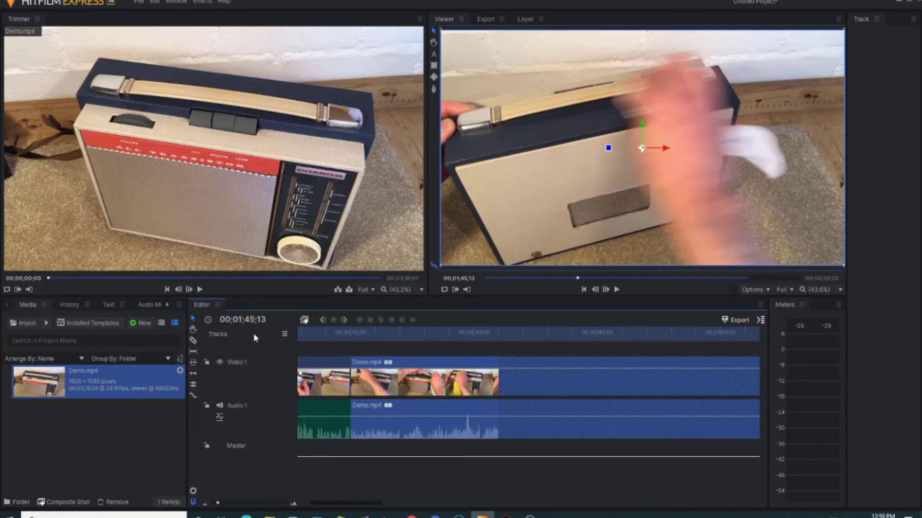
click(193, 341)
click(499, 361)
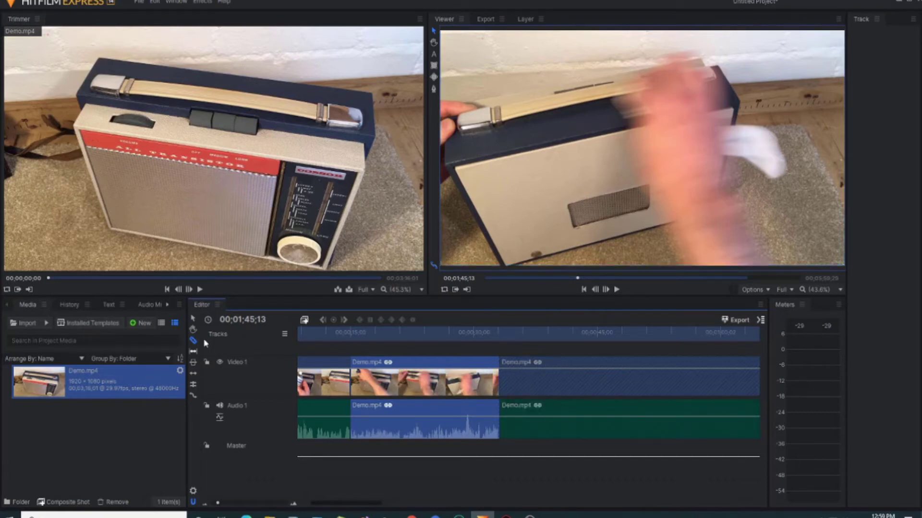
click(193, 319)
Remove the clip piece after the cut from both tracks.
click(591, 365)
right_click(592, 366)
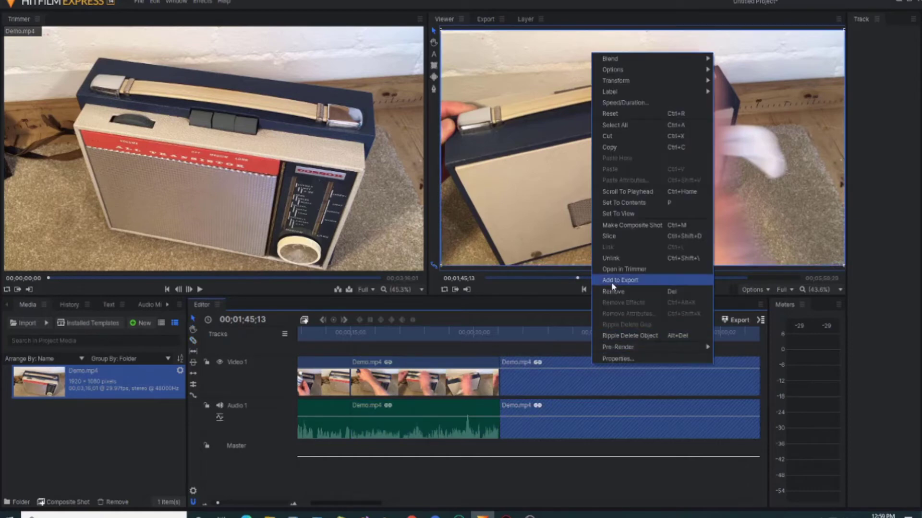
click(610, 295)
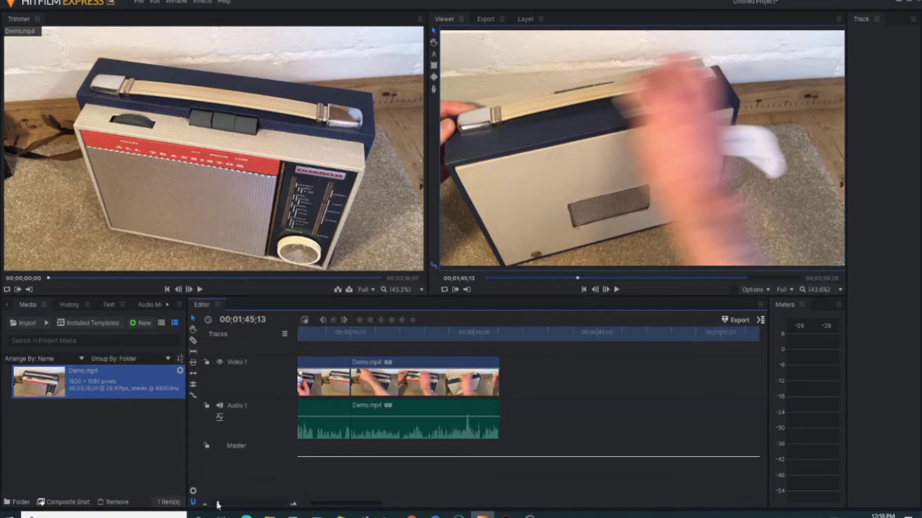
Slide the last Demo.mp4 clip left against the earlier pieces to close the gap.
drag(218, 503, 212, 504)
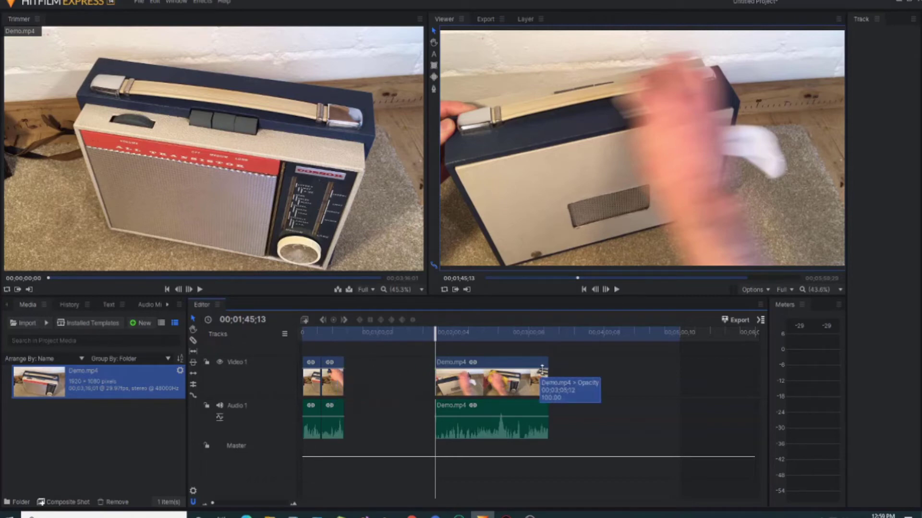
drag(503, 368, 402, 387)
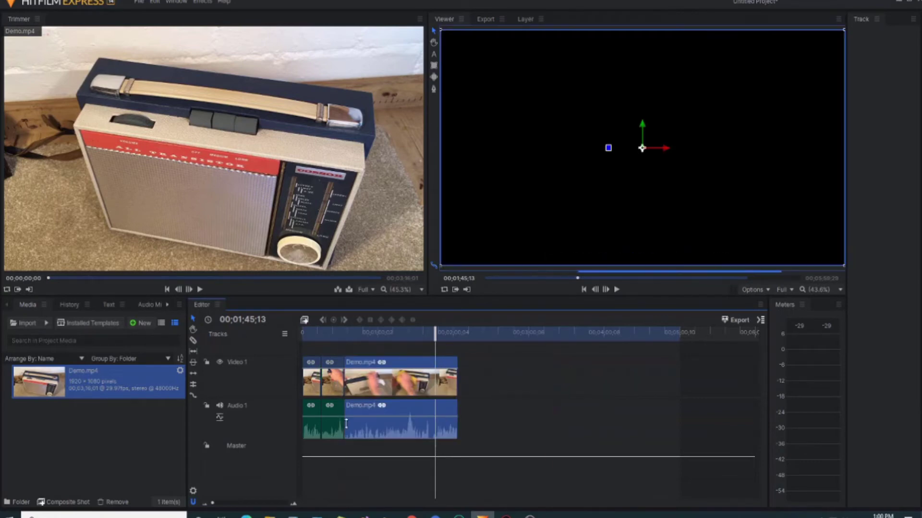
drag(430, 336, 314, 346)
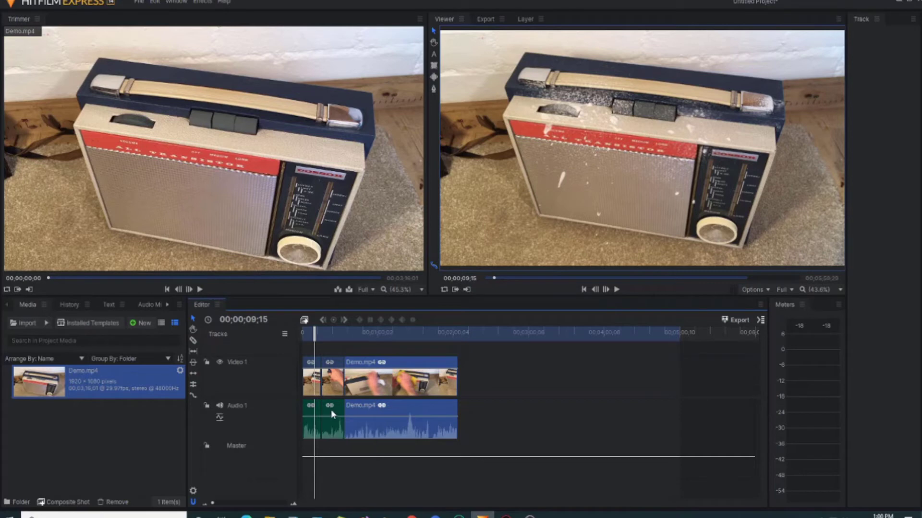
click(206, 362)
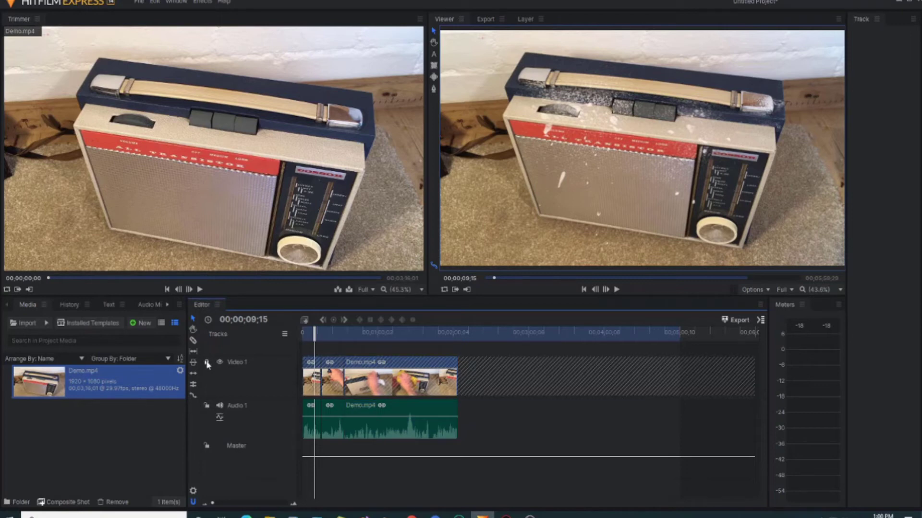
click(335, 407)
right_click(335, 407)
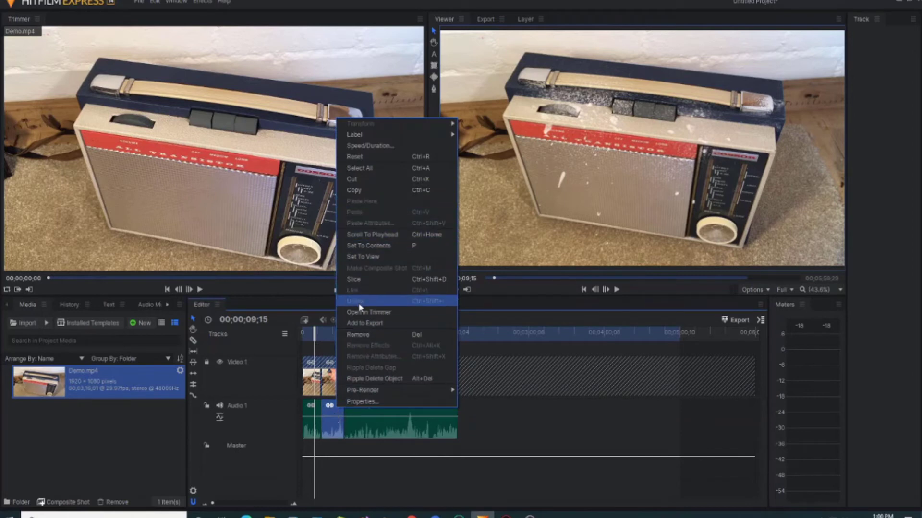
click(368, 338)
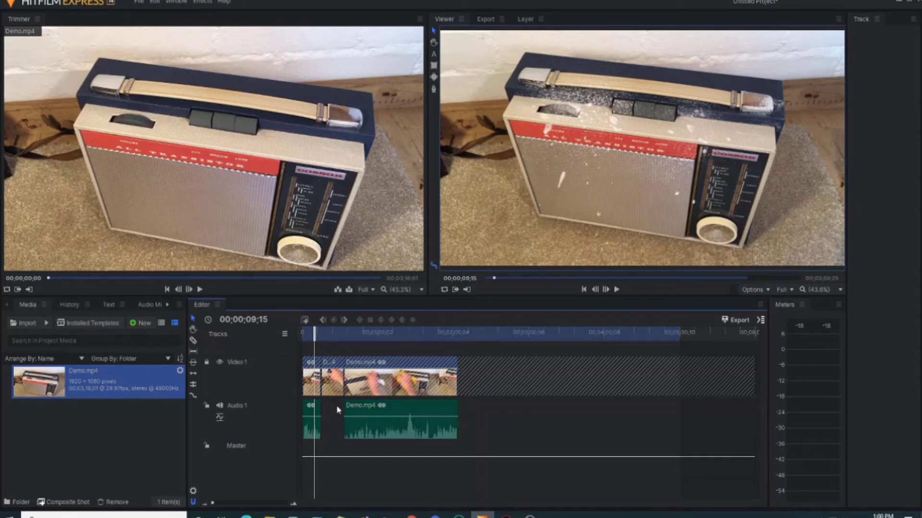
key(ctrl+z)
click(207, 363)
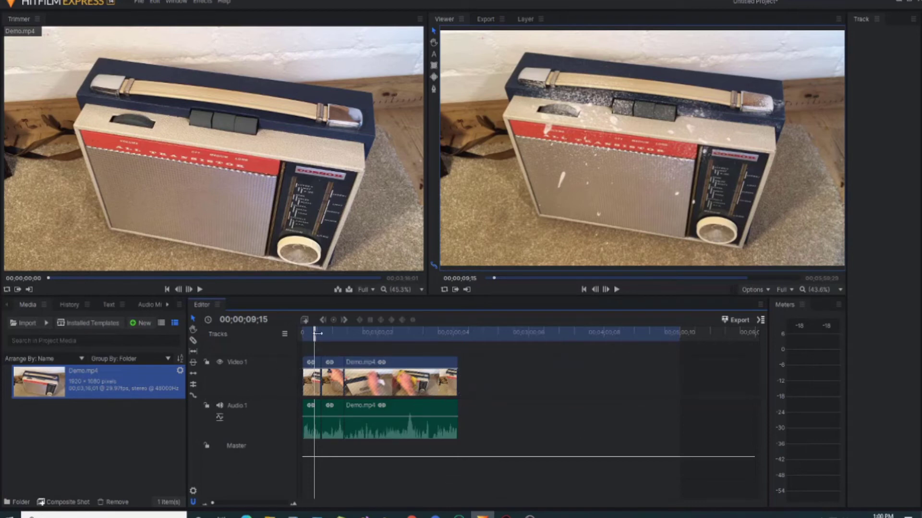
key(Home)
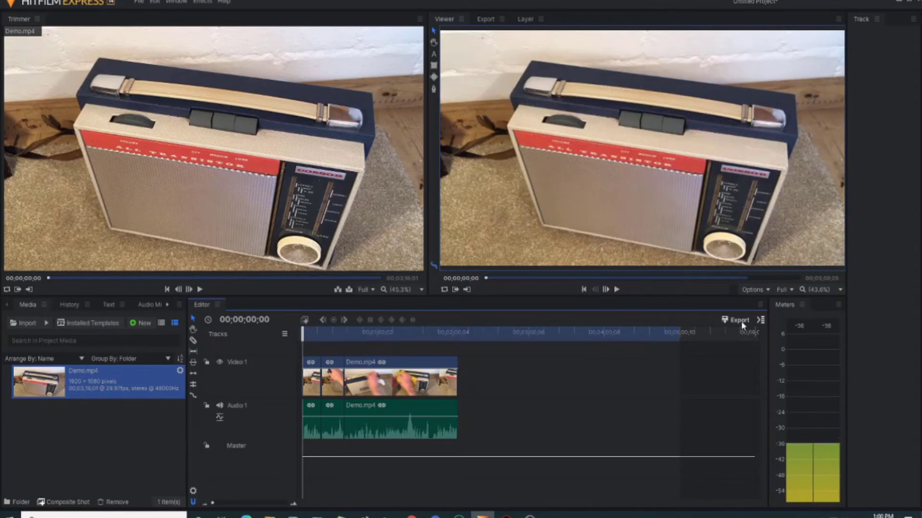
Export the timeline as Untitled.mp4 with the YouTube 1080p HD preset.
click(742, 325)
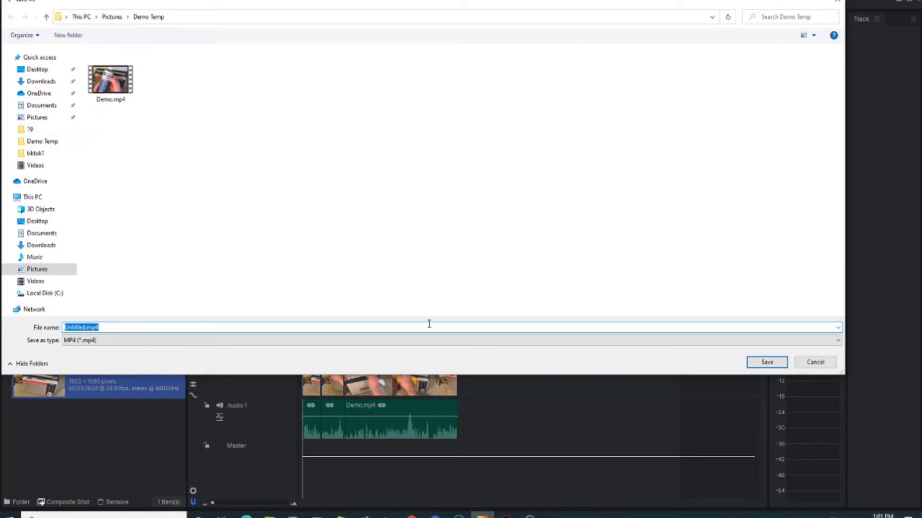
click(767, 362)
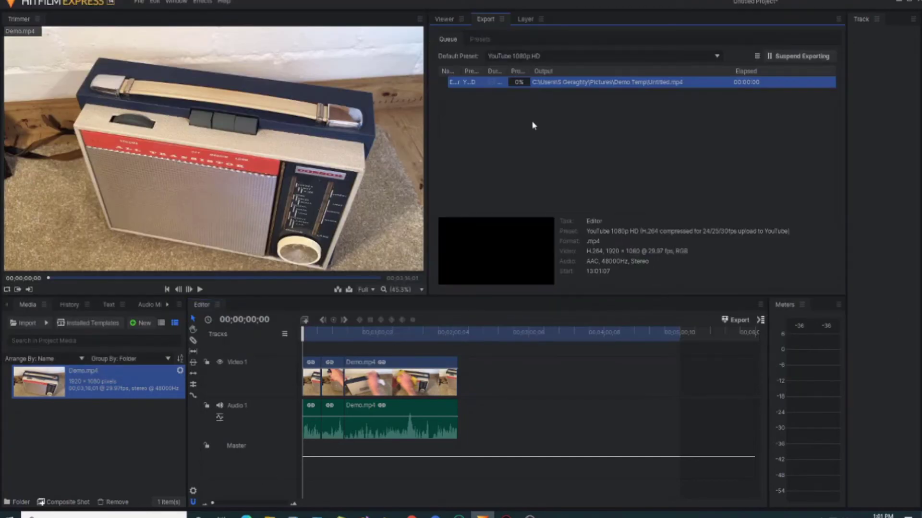